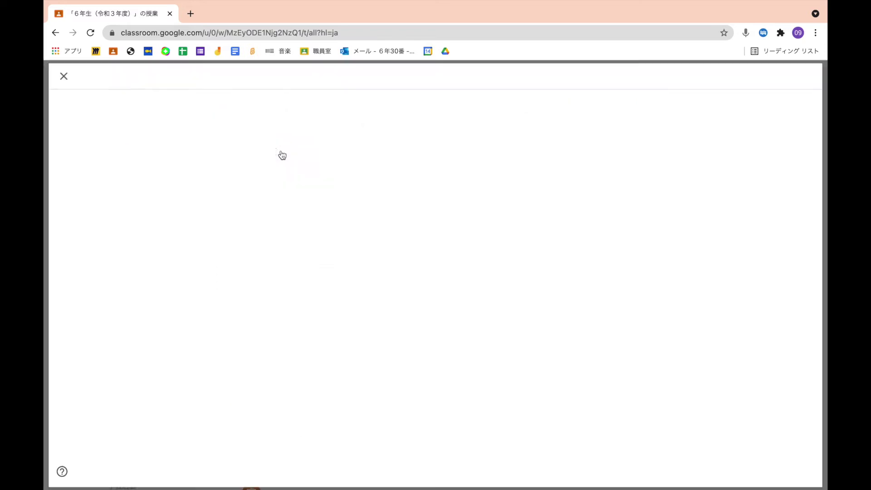
# - Enter the assignment title "９月１５日 １時間目 道徳 ロレンゾの友達"
pyautogui.click(287, 120)
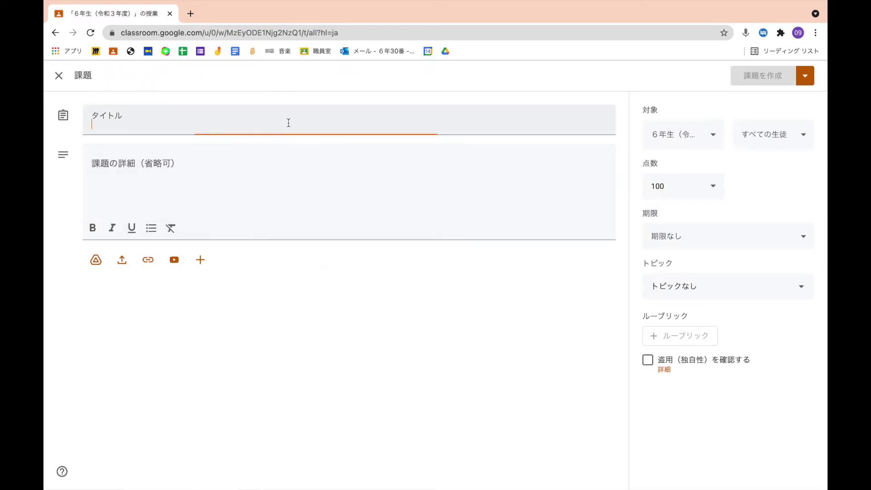
pyautogui.write('9月15日 1時間m')
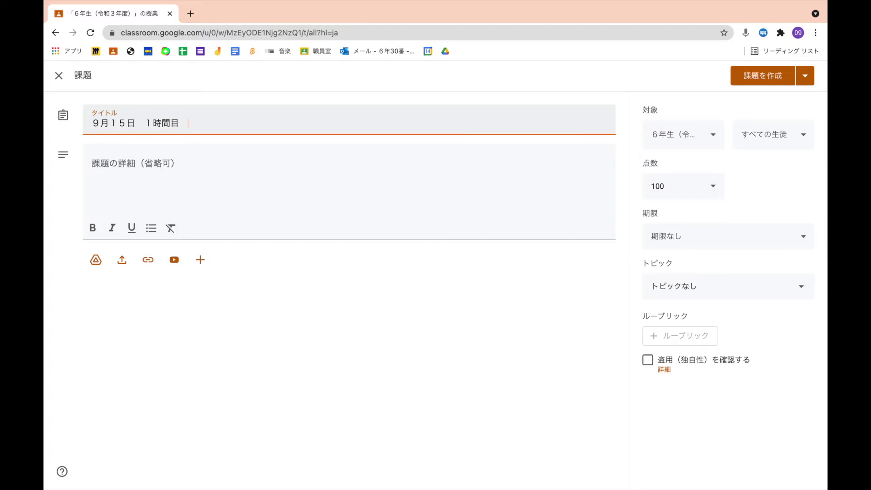
pyautogui.write('oku')
pyautogui.press('space')
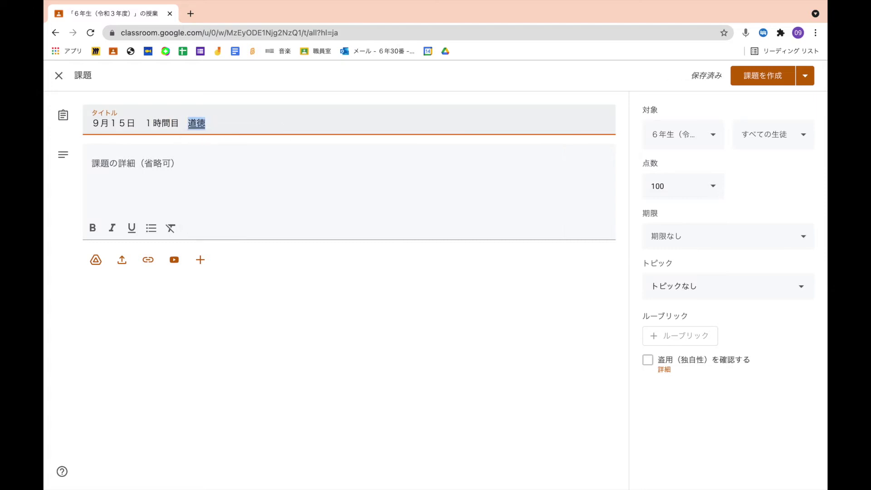
pyautogui.press('Return')
pyautogui.write('rorenzo')
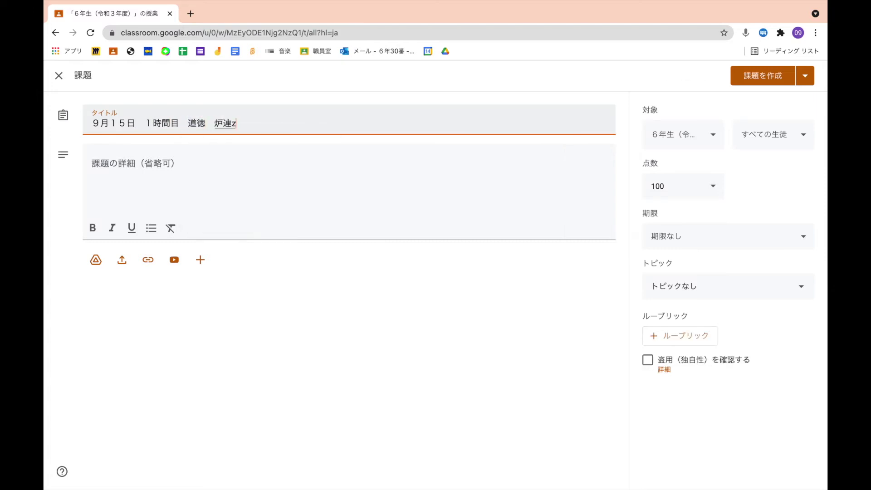
pyautogui.press('space')
pyautogui.write('notomodachi')
pyautogui.press('Return')
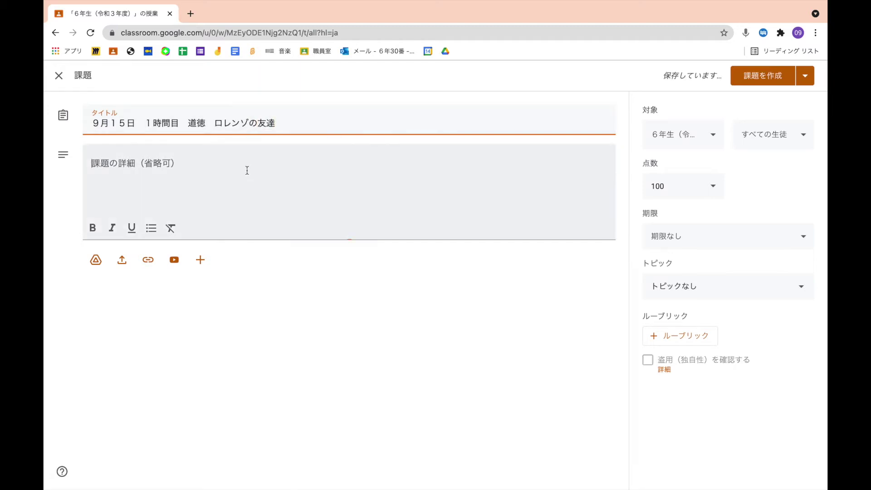
# - Write item 1 in the assignment details: "１ 友情を保つために気を遣っていることはどんなことですか", followed by a blank line
pyautogui.click(247, 169)
pyautogui.write('1 ')
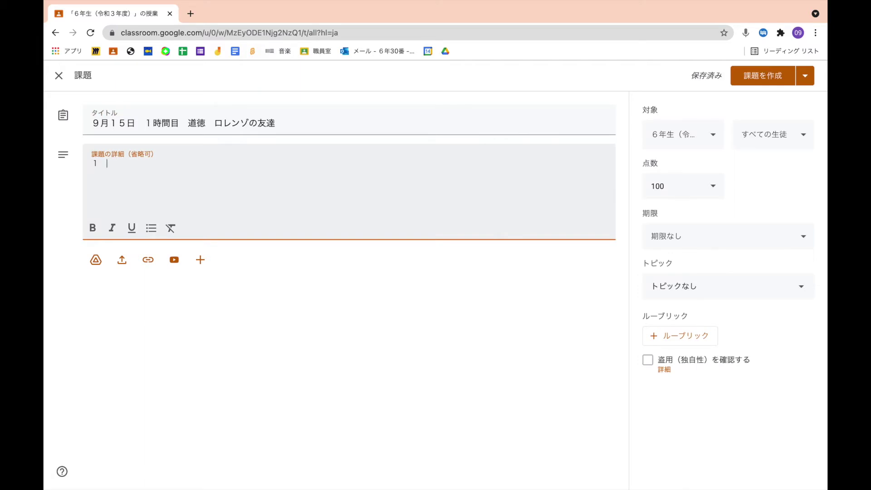
pyautogui.write('yuujouwo')
pyautogui.press('space')
pyautogui.press('Return')
pyautogui.write('tamotsutameni')
pyautogui.press('space')
pyautogui.press('Return')
pyautogui.write('kiwotsukatte')
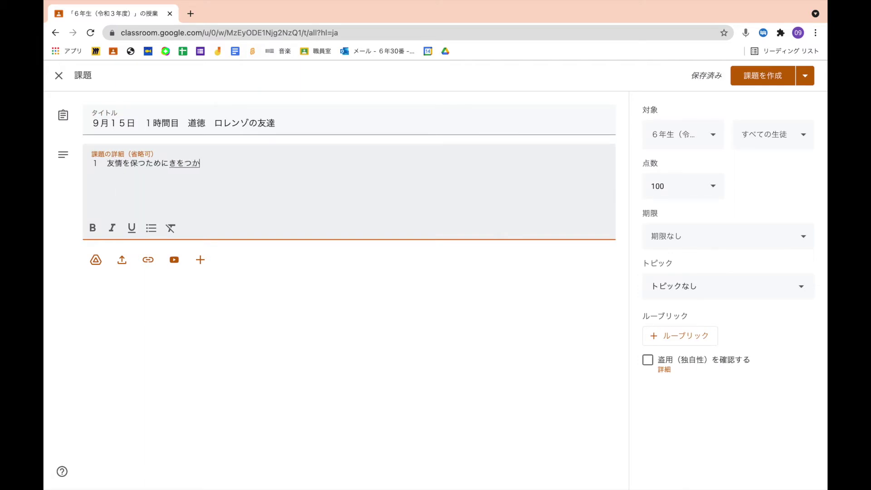
pyautogui.press('space')
pyautogui.press('space')
pyautogui.press('Return')
pyautogui.write('irukotoha')
pyautogui.press('Return')
pyautogui.write('donnakotodesuka')
pyautogui.press('Return')
pyautogui.press('Return')
pyautogui.press('Return')
# - Add item 2 to the assignment details: "２ めあてを確認する"
pyautogui.write('2 meatew')
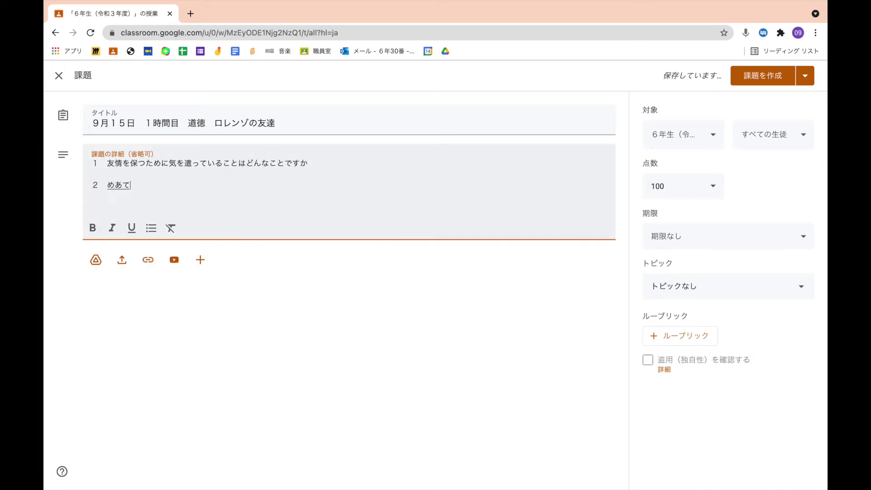
pyautogui.write('okaku')
pyautogui.press('space')
pyautogui.write('suru')
pyautogui.press('Return')
pyautogui.press('Return')
# - Write the lesson aim "本当の友達とは？について考えよう" on the line below item 2
pyautogui.write('hontouno')
pyautogui.press('space')
pyautogui.write('tomodachi')
pyautogui.press('space')
pyautogui.write('toha')
pyautogui.press('Return')
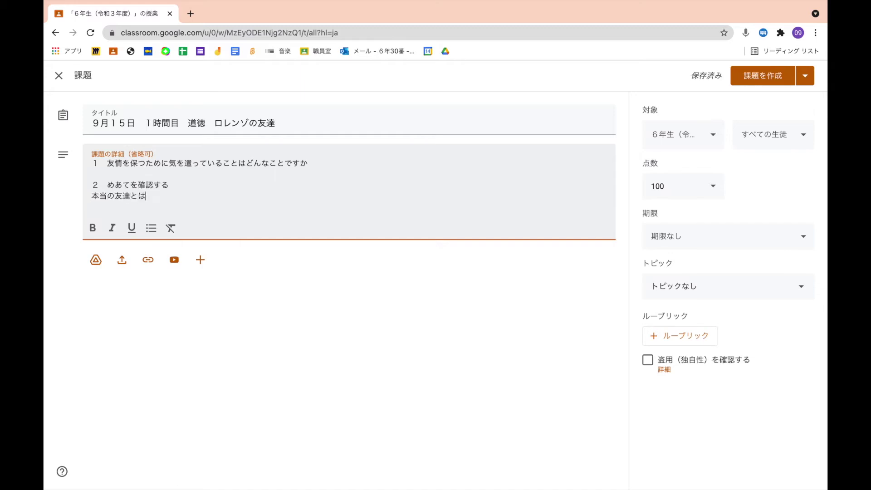
pyautogui.write('?nitsuitekangae')
pyautogui.press('space')
pyautogui.write('you')
pyautogui.press('Return')
pyautogui.press('Return')
# - Add item 3 to the assignment details: "３ 教材文の朗読を途中まで聞く"
pyautogui.write('3 ')
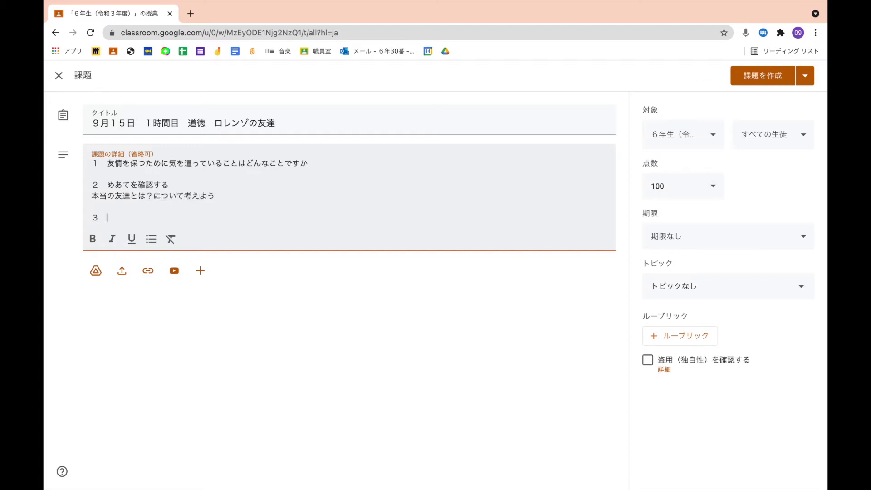
pyautogui.write('kyouka')
pyautogui.press('BackSpace')
pyautogui.press('BackSpace')
pyautogui.press('BackSpace')
pyautogui.write('zaibun')
pyautogui.press('space')
pyautogui.press('Return')
pyautogui.press('space')
pyautogui.press('Return')
pyautogui.write('noroudokuwo')
pyautogui.press('space')
pyautogui.press('Return')
pyautogui.write('tochuumadekiku')
pyautogui.press('space')
pyautogui.press('Return')
pyautogui.press('Return')
pyautogui.press('Return')
# - Add item 4 to the assignment details: "４ ３人のロレンゾに対する友情を整理する"
pyautogui.write('4')
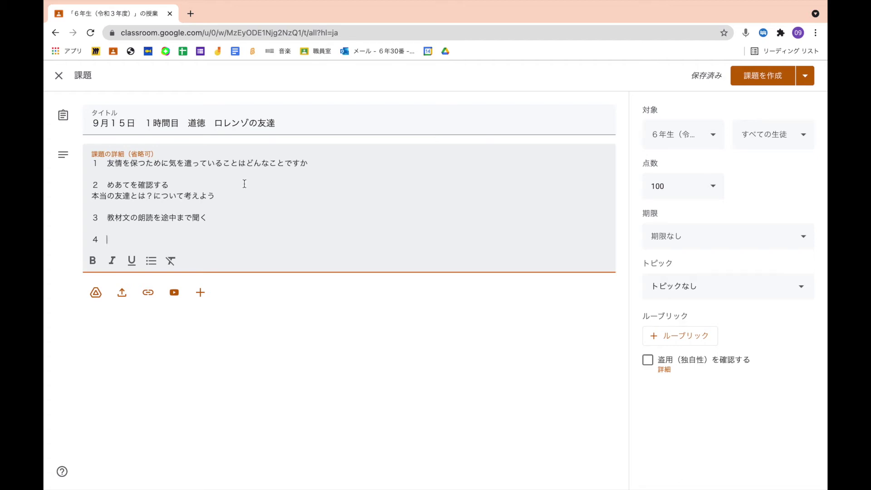
pyautogui.write(' ３人のrorenzonitaisuru')
pyautogui.press('Escape')
pyautogui.press('BackSpace')
pyautogui.press('BackSpace')
pyautogui.press('BackSpace')
pyautogui.press('BackSpace')
pyautogui.press('BackSpace')
pyautogui.press('F7')
pyautogui.write('nitaisuru')
pyautogui.press('Return')
pyautogui.write('yuujouwo')
pyautogui.press('space')
pyautogui.press('Return')
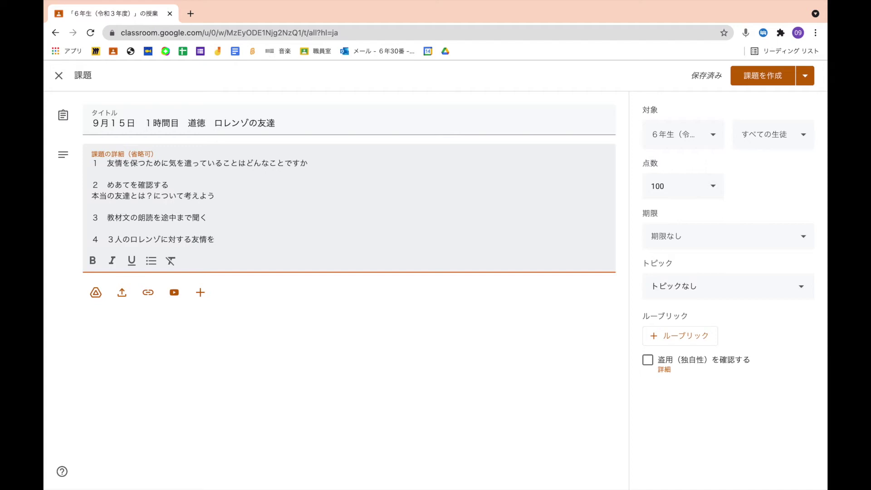
pyautogui.write('seirisuru')
pyautogui.press('Return')
pyautogui.press('Return')
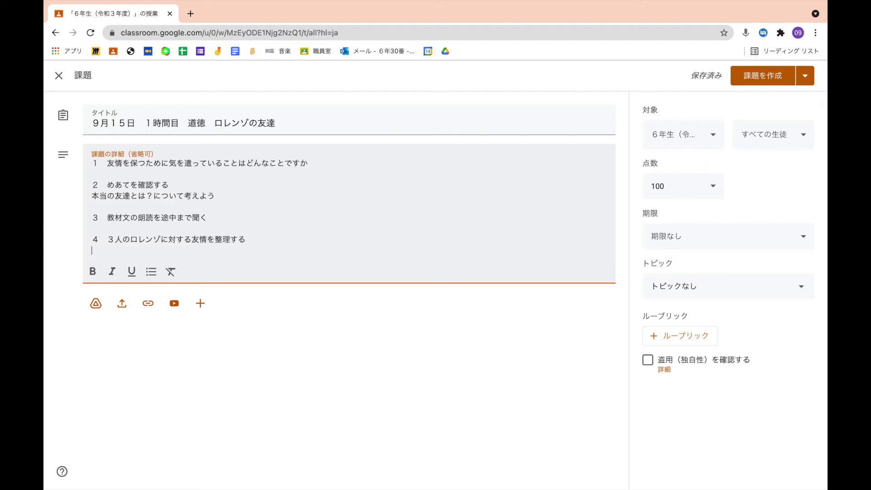
pyautogui.press('Return')
# - Begin item 5 of the details with "５ あなたがロレンゾの友達だったら、罪を犯したかもしれないロレンゾにどのように接するか"
pyautogui.write('5')
pyautogui.write('anata')
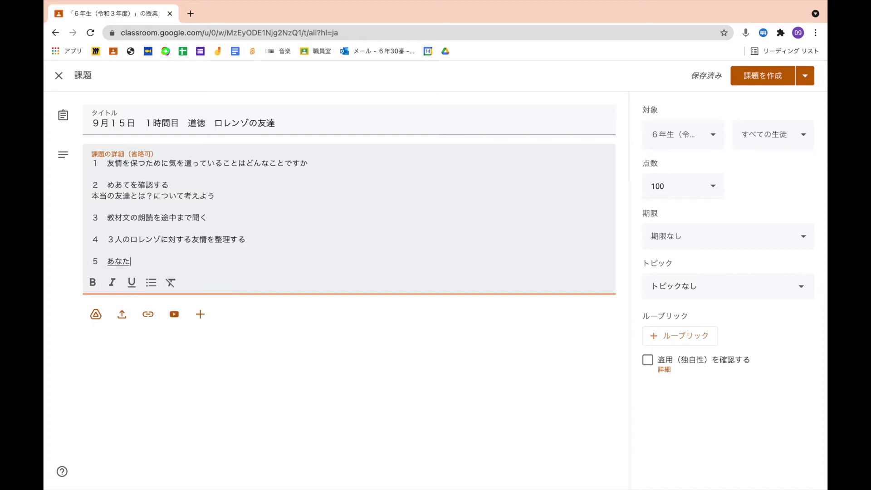
pyautogui.write('garorenzo')
pyautogui.press('space')
pyautogui.press('Return')
pyautogui.write('notomodachi')
pyautogui.press('space')
pyautogui.press('Return')
pyautogui.write('dattara,')
pyautogui.press('Return')
pyautogui.write('tsumiwoai')
pyautogui.press('Return')
pyautogui.write('rorenzo')
pyautogui.press('space')
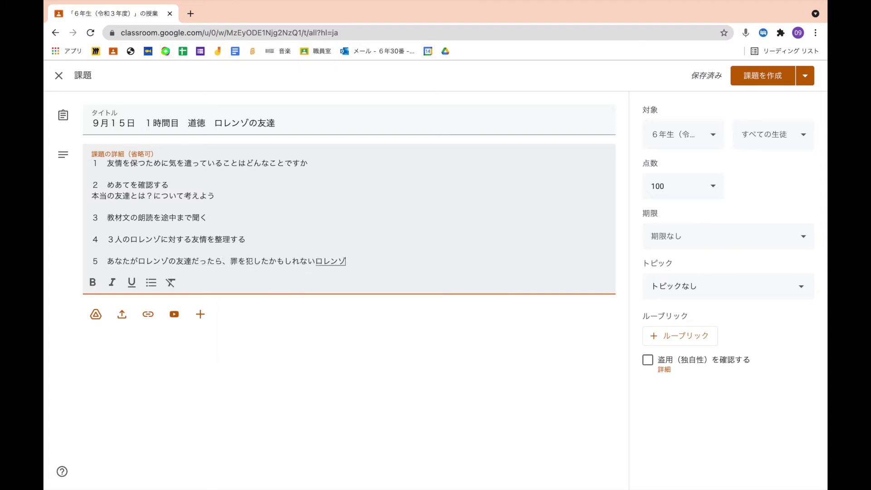
pyautogui.write('nidonoyounisessu')
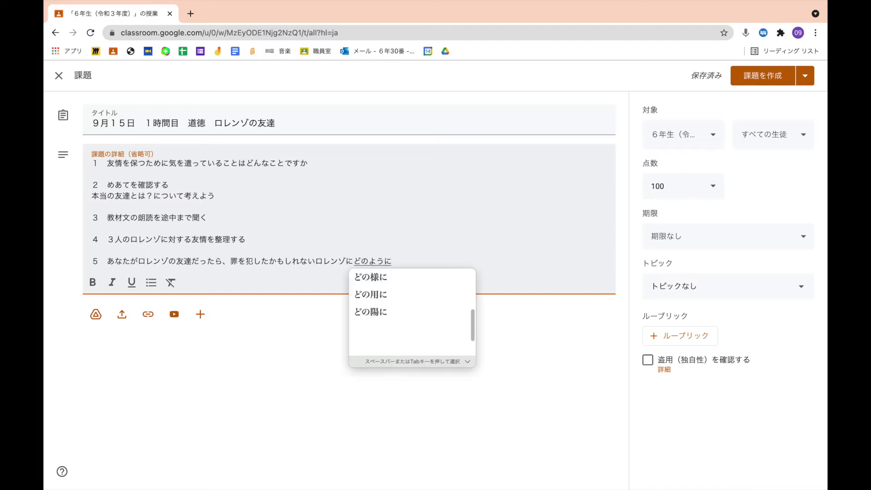
pyautogui.write('ruka')
pyautogui.press('Return')
# - Complete item 5 with "、３人の中から一番近い人を選びましょう" and leave a blank line after it
pyautogui.write(',3ninnnonakakara')
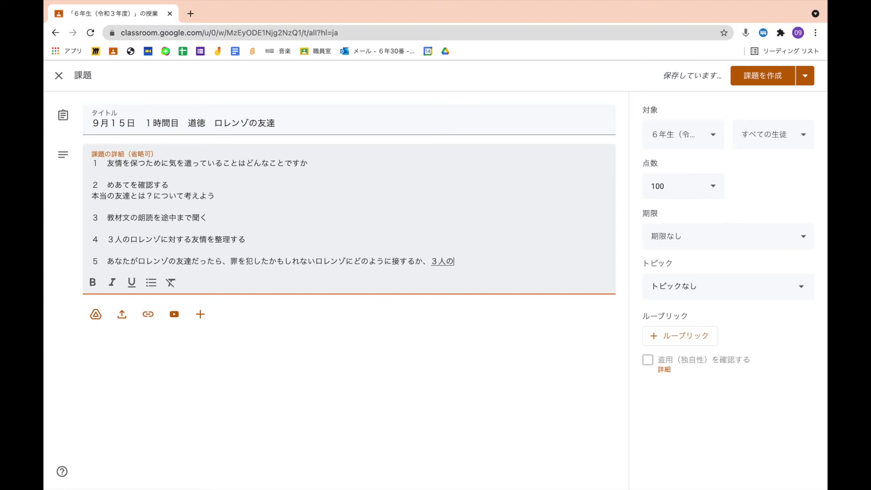
pyautogui.press('Return')
pyautogui.write('ichibanchikaihitowo')
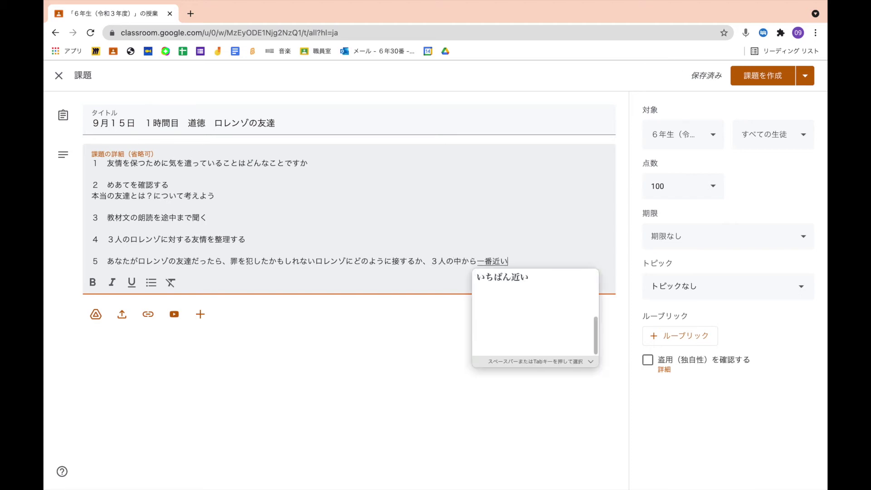
pyautogui.press('Return')
pyautogui.write('erabimasyou')
pyautogui.press('Return')
pyautogui.press('Return')
pyautogui.press('Return')
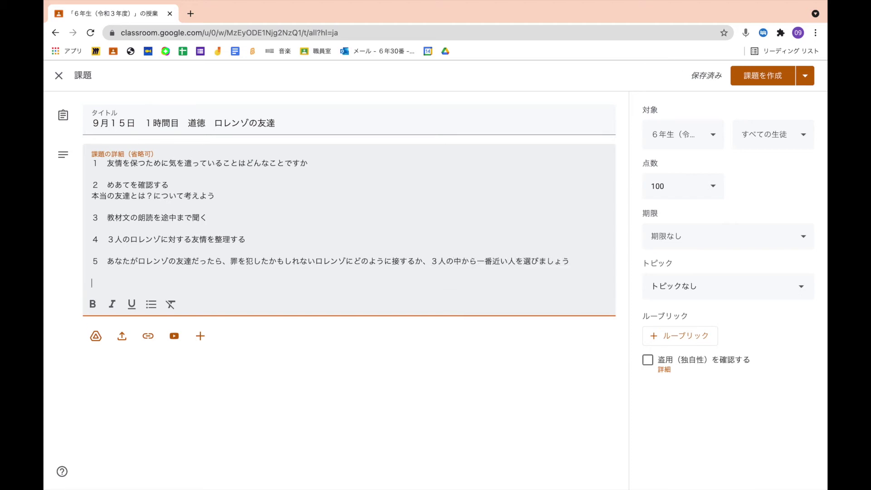
# - Add item 6 to the assignment details: "６ 残りの朗読を聞く"
pyautogui.write('6')
pyautogui.press('BackSpace')
pyautogui.press('BackSpace')
pyautogui.write('朗読を聞く')
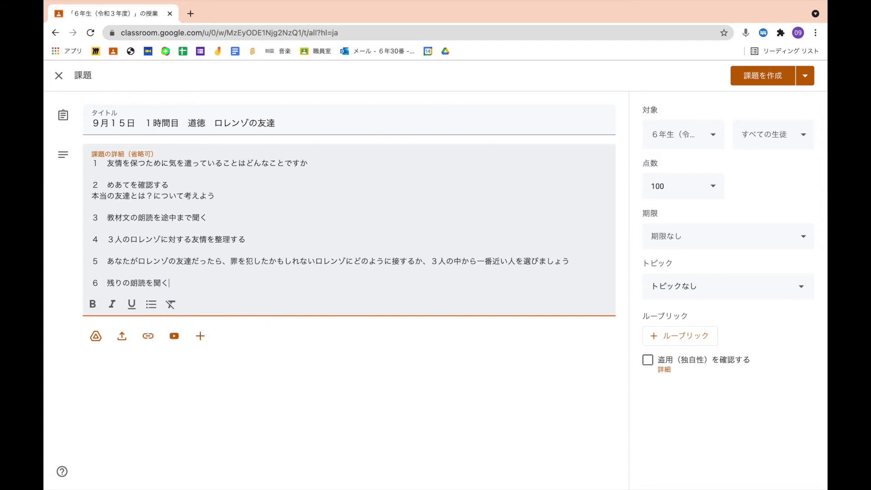
pyautogui.press('Return')
# - Add item 7 to the assignment details: "７ なぜ、かしの木の下で話し合ったことを言わなかったのか考える"
pyautogui.write('7\u3000')
pyautogui.write('なぜか篠木の')
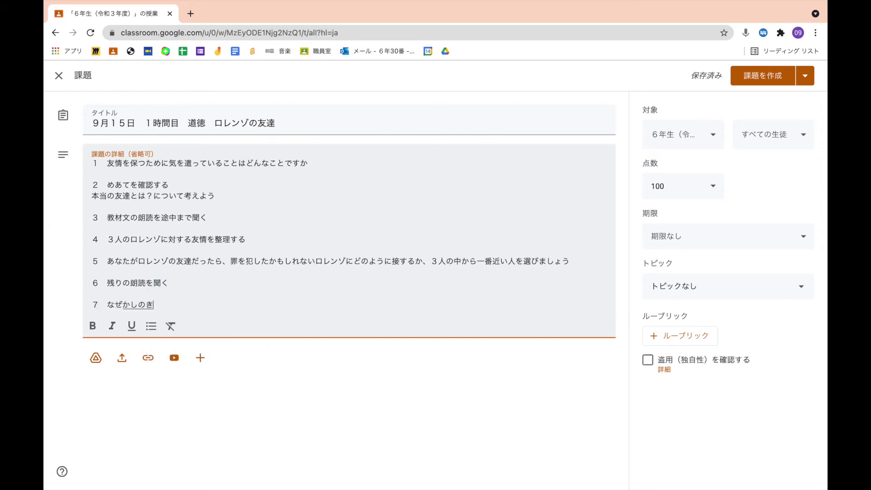
pyautogui.press('BackSpace')
pyautogui.press('BackSpace')
pyautogui.press('BackSpace')
pyautogui.press('BackSpace')
pyautogui.write('、歌詞n')
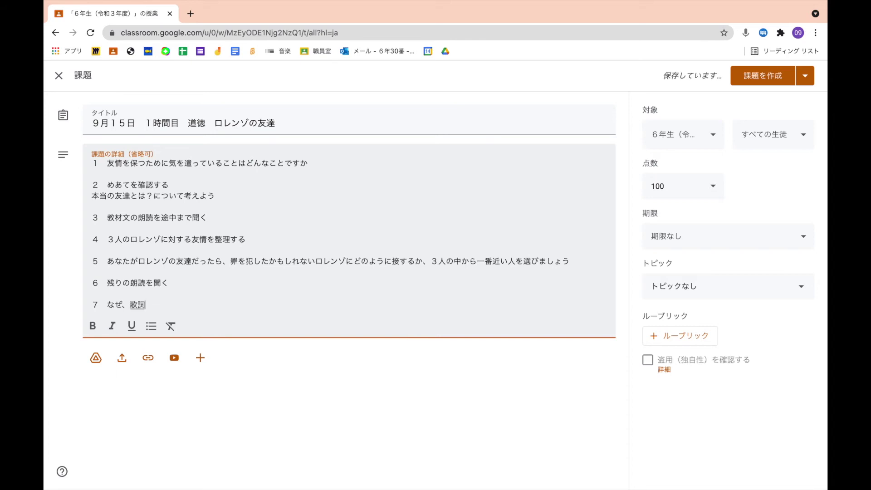
pyautogui.press('BackSpace')
pyautogui.press('BackSpace')
pyautogui.press('BackSpace')
pyautogui.write('かしのき')
pyautogui.press('space')
pyautogui.write('のしたではなしあったことwoいわなかったのか')
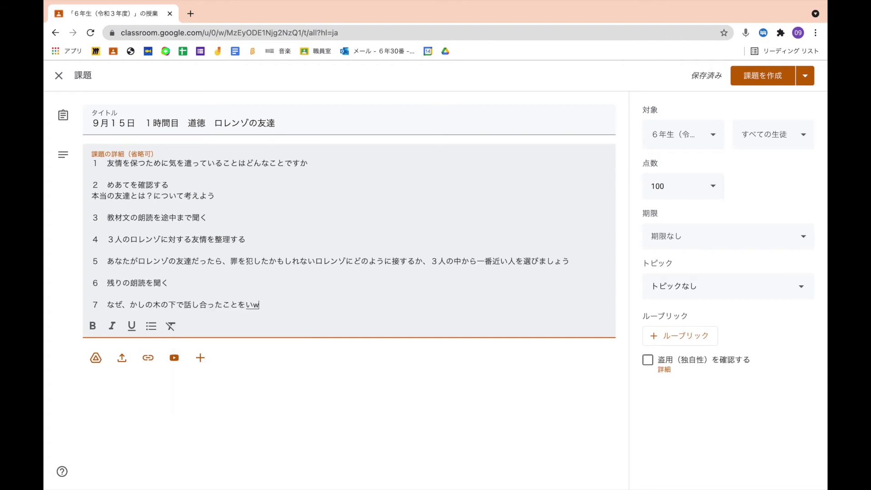
pyautogui.press('space')
pyautogui.write('かん')
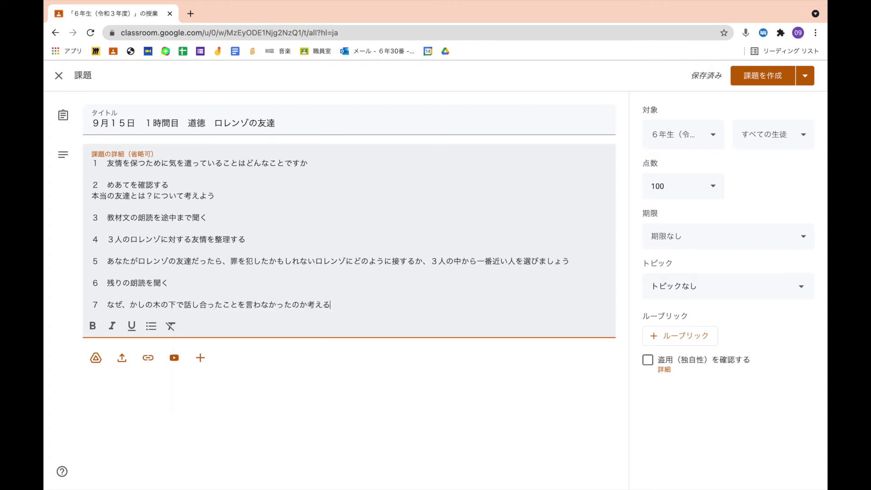
pyautogui.press('Return')
pyautogui.press('Return')
# - Begin item 8 of the assignment details with "８ ３人のロレンゾに対する考え方から"
pyautogui.write('8')
pyautogui.press('Return')
pyautogui.write('3人のろれんぞ')
pyautogui.press('space')
pyautogui.write('に')
pyautogui.write('たいする')
pyautogui.press('space')
pyautogui.write('かん')
pyautogui.write('から')
pyautogui.press('Return')
# - Complete item 8 with "「よい友達」としてのあり方を考えてみましょう", writing よい in hiragana
pyautogui.write('「yoi')
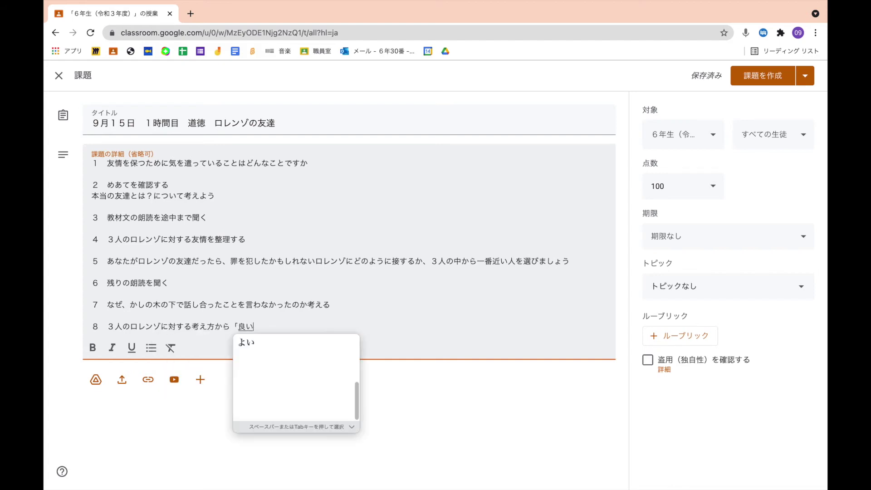
pyautogui.press('BackSpace')
pyautogui.press('BackSpace')
pyautogui.write('yoi')
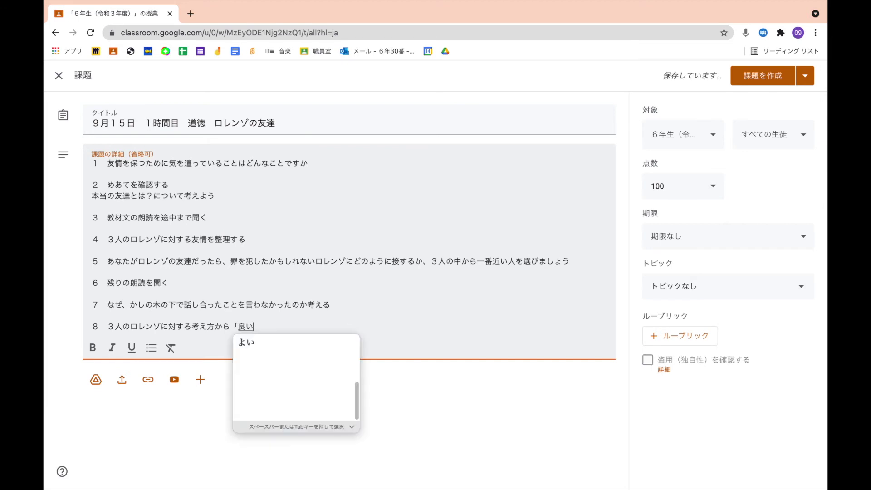
pyautogui.press('BackSpace')
pyautogui.write('itomodachi')
pyautogui.press('space')
pyautogui.press('Return')
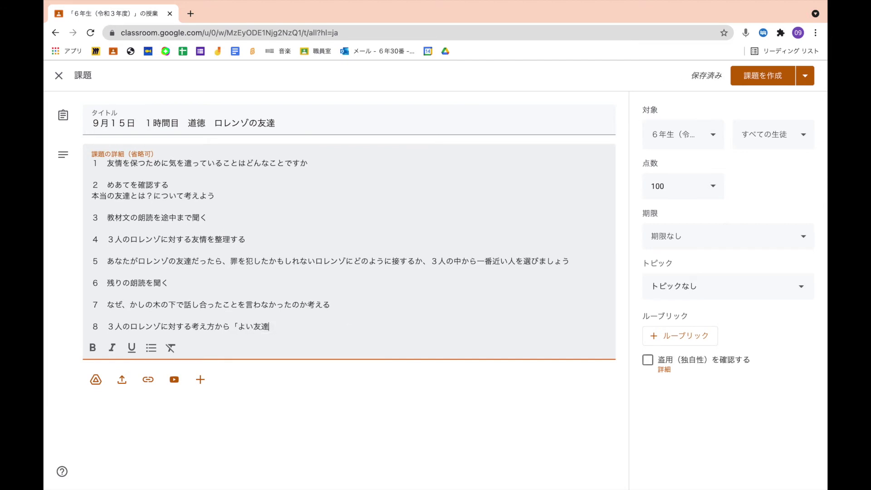
pyautogui.write(']toshitenoarikatawo')
pyautogui.press('space')
pyautogui.press('Return')
pyautogui.write('kangaetemimashou')
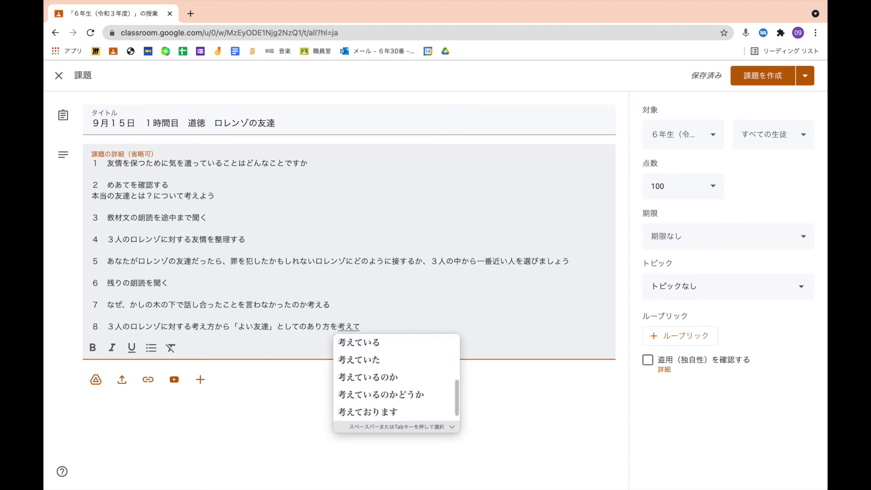
pyautogui.press('space')
pyautogui.press('Return')
# - Add the indented note "meetでランダムに話し合う" on the line below item 8, followed by a blank line
pyautogui.press('Return')
pyautogui.write('meetderandamunihanashiau')
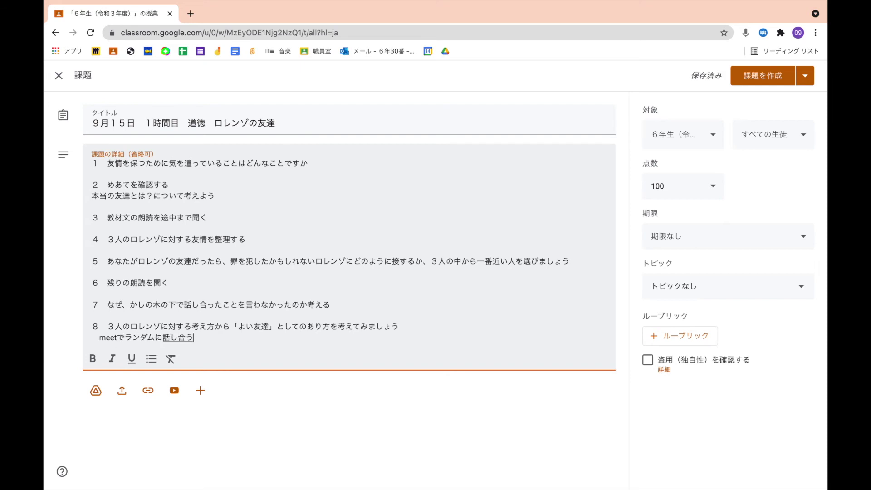
pyautogui.press('Return')
pyautogui.press('Return')
# - Start a new numbered item "９" in the assignment details, below the blank line after item 8
pyautogui.write('9')
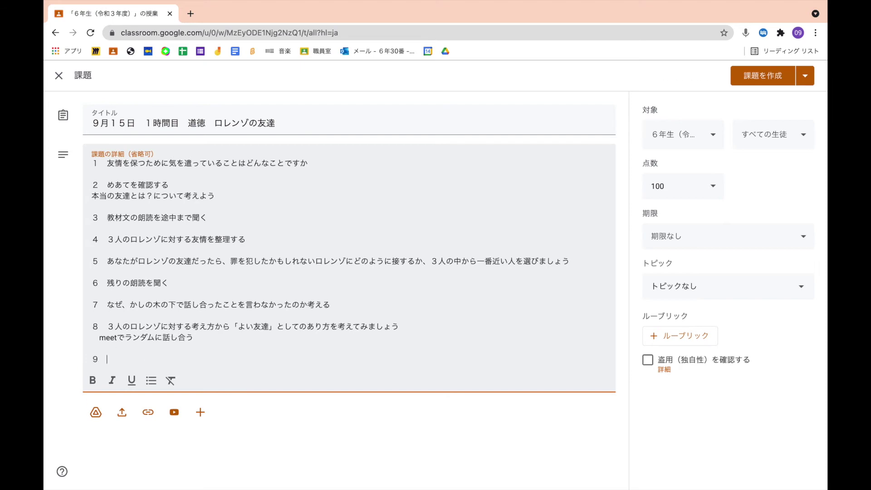
pyautogui.write(' senseino')
pyautogui.press('space')
pyautogui.press('Return')
pyautogui.write('kanga')
pyautogui.press('BackSpace')
pyautogui.press('BackSpace')
pyautogui.press('BackSpace')
pyautogui.press('BackSpace')
pyautogui.press('BackSpace')
pyautogui.press('BackSpace')
# - Write item 9 of the assignment details as "ゆずの「友 〜旅立ちの時〜」をきく", followed by a blank line
pyautogui.write('yuzuntomo')
pyautogui.press('space')
pyautogui.press('Return')
pyautogui.write('~tabita')
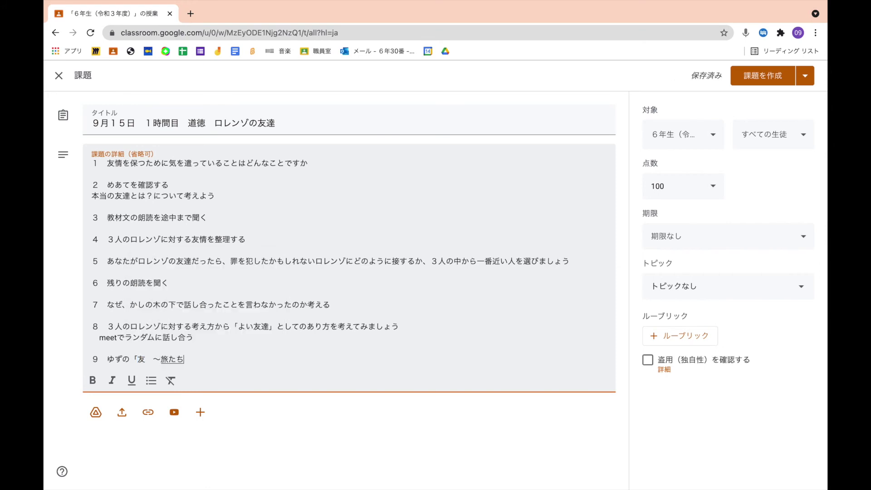
pyautogui.write('chi')
pyautogui.press('space')
pyautogui.write('notoki')
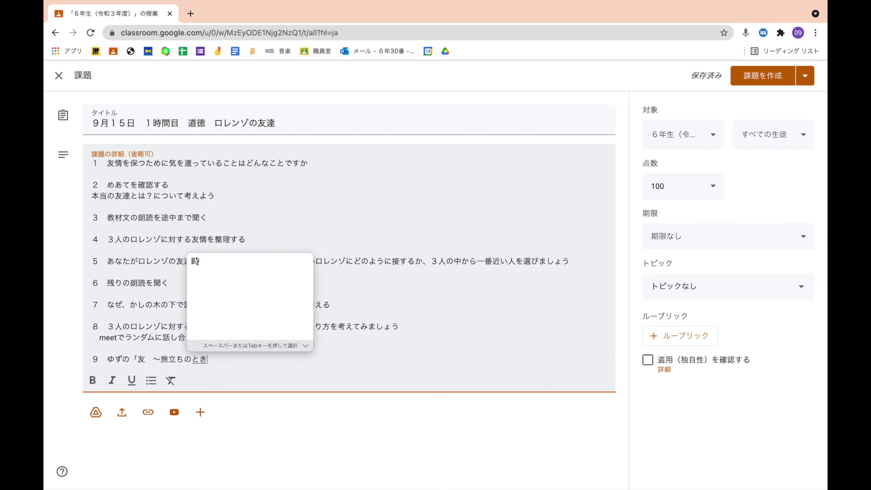
pyautogui.press('Tab')
pyautogui.press('Return')
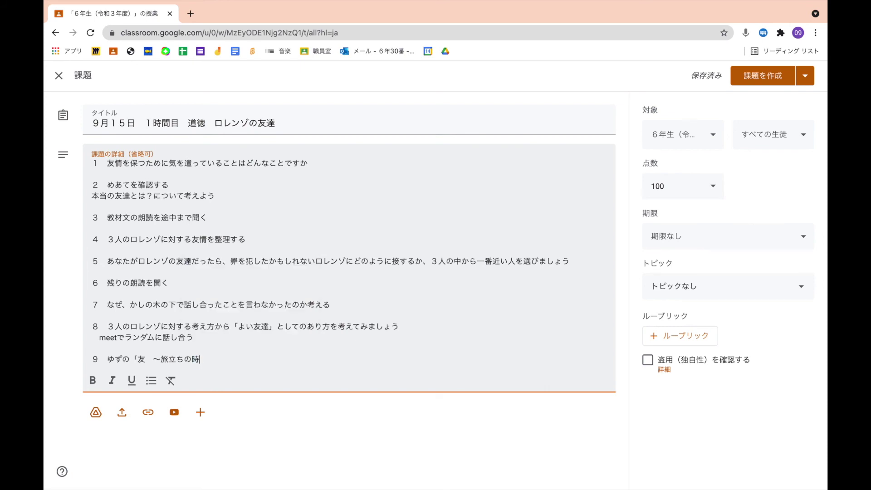
pyautogui.write('kiku')
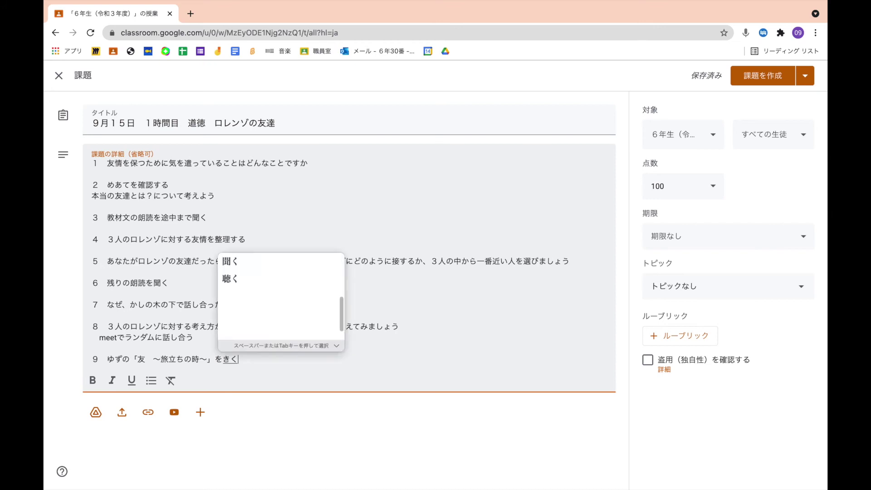
pyautogui.press('Return')
pyautogui.press('Return')
# - Add item 10 to the assignment details: "１０ 振り返る"
pyautogui.write('10 hurikaeru')
pyautogui.press('space')
pyautogui.press('Return')
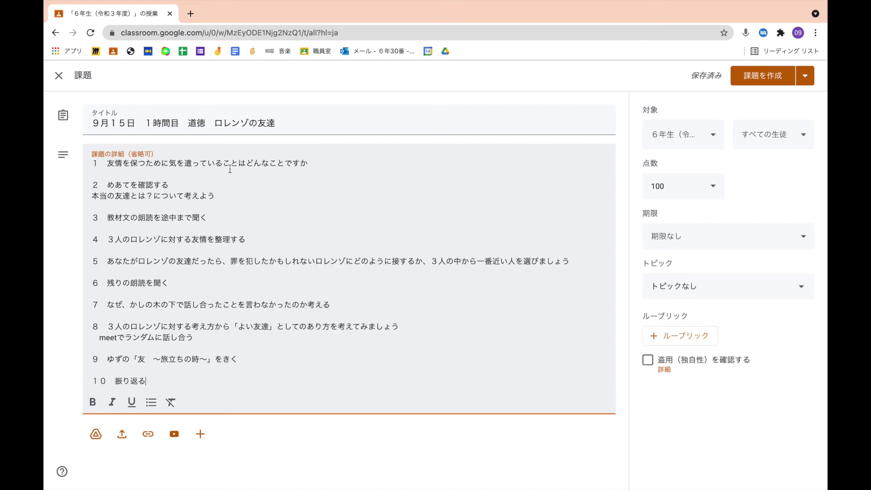
# - Open the sixth-grade class's classwork page in a new browser tab and start a new question (質問) there
pyautogui.click(191, 14)
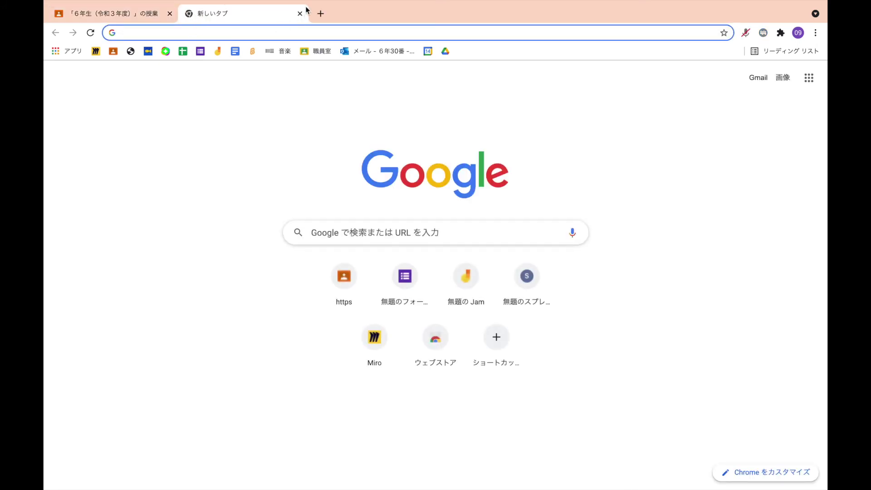
pyautogui.click(113, 51)
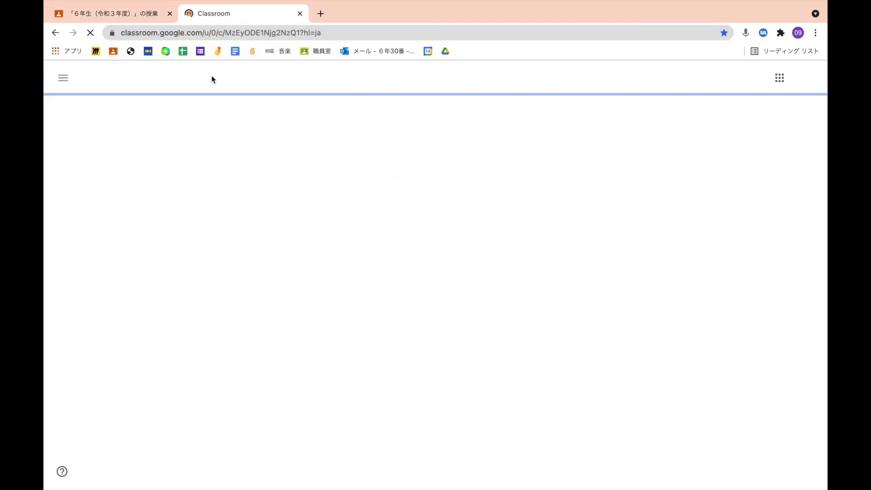
pyautogui.click(412, 78)
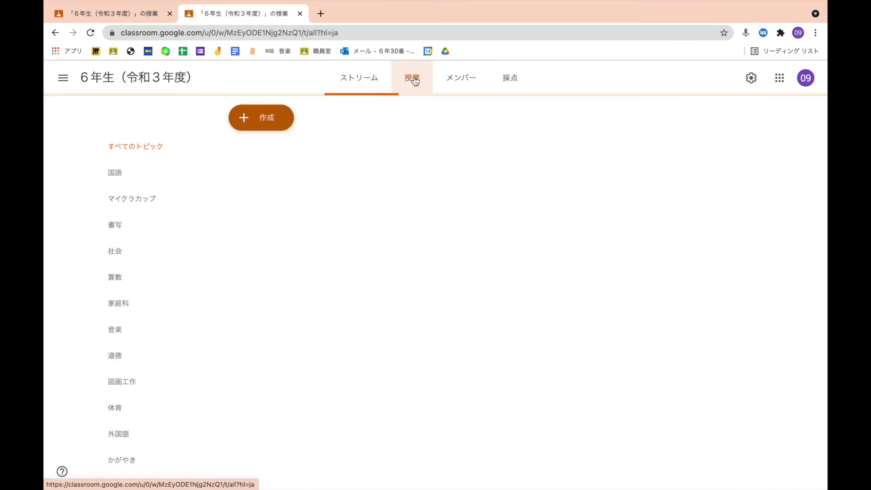
pyautogui.click(260, 122)
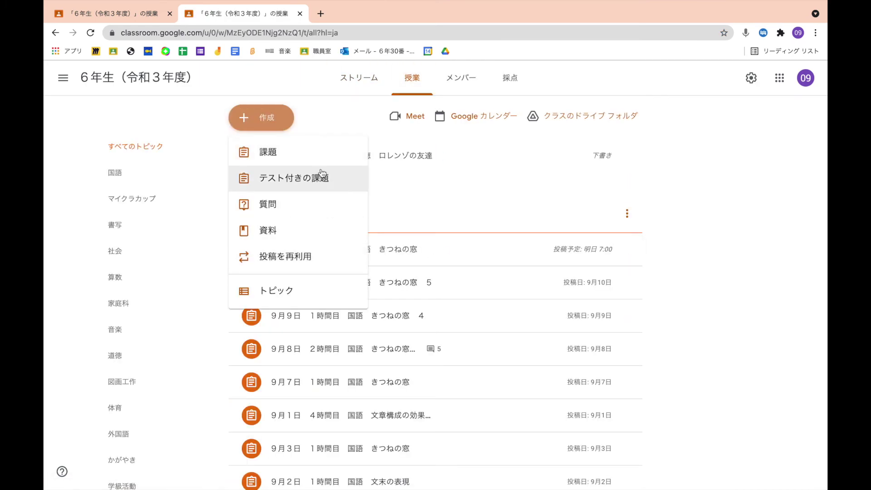
pyautogui.click(305, 210)
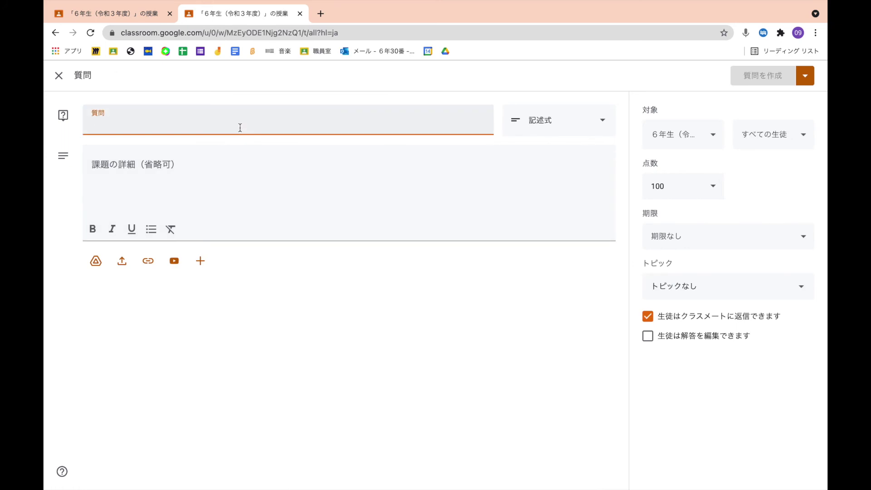
# - Enter the question "あなたは誰の考えに近いですか" and set its answer type to multiple choice (選択式)
pyautogui.write('あなたは誰')
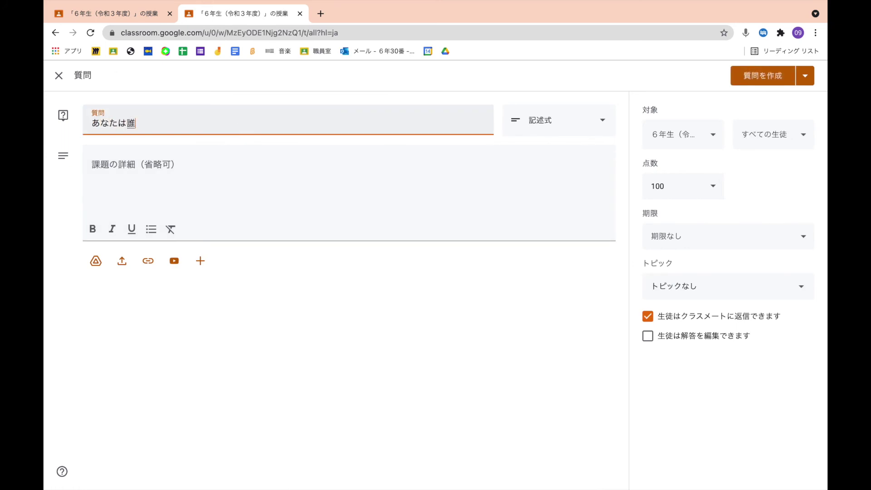
pyautogui.write('の考えに近いですka')
pyautogui.press('Return')
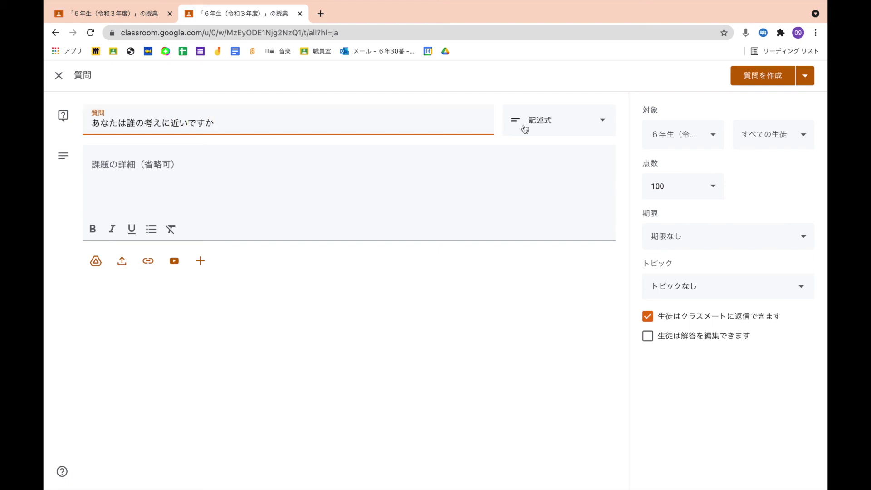
pyautogui.click(604, 122)
pyautogui.click(570, 144)
# - Fill in three answer choices for the question: アンドレ, サバイユ and ニコライ
pyautogui.click(129, 259)
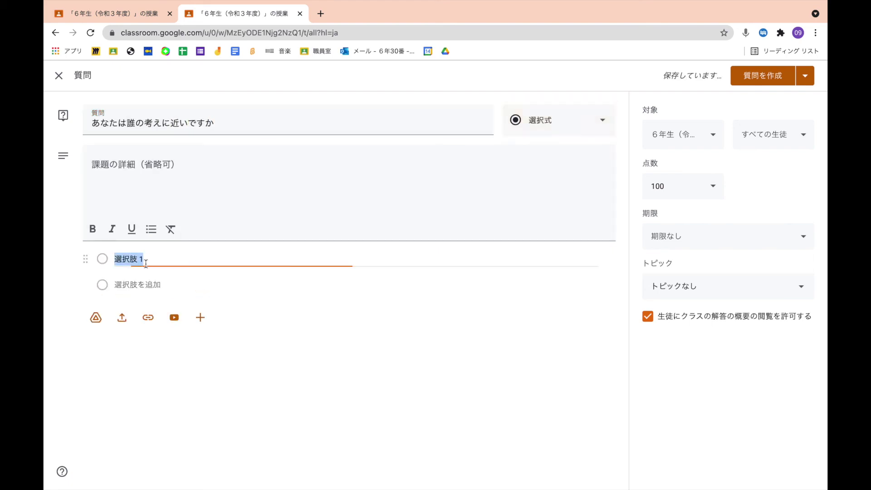
pyautogui.write('アンドレ')
pyautogui.press('Return')
pyautogui.write('サバイゆ')
pyautogui.press('space')
pyautogui.press('Return')
pyautogui.press('Return')
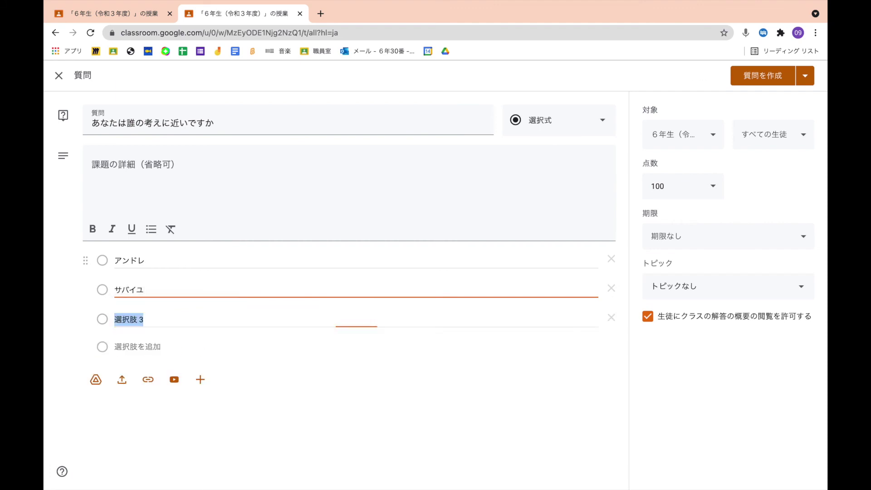
pyautogui.write('にこらい')
pyautogui.press('space')
pyautogui.press('Return')
# - Assign the question to the topic 道徳 and save it as a draft
pyautogui.click(797, 293)
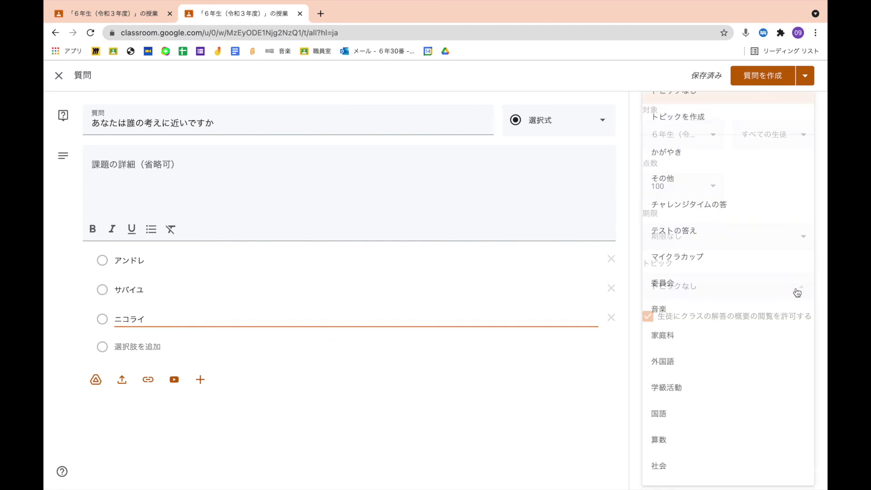
pyautogui.scroll(-3, 678, 438)
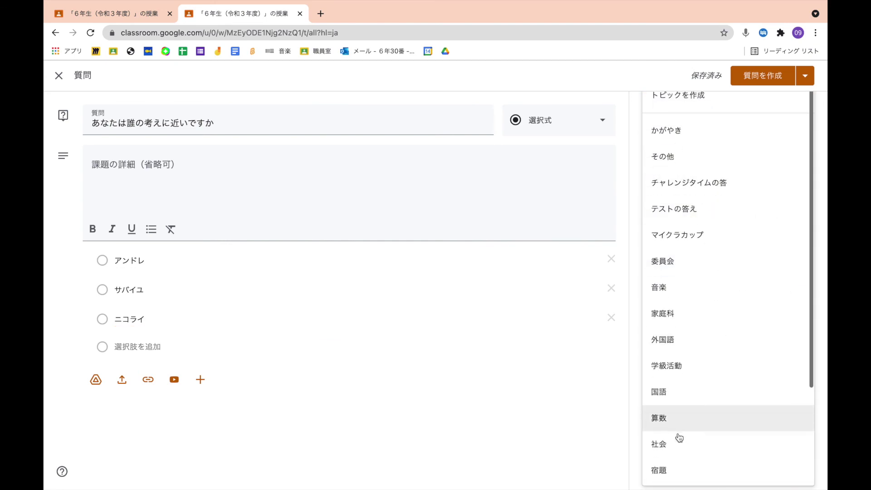
pyautogui.click(679, 439)
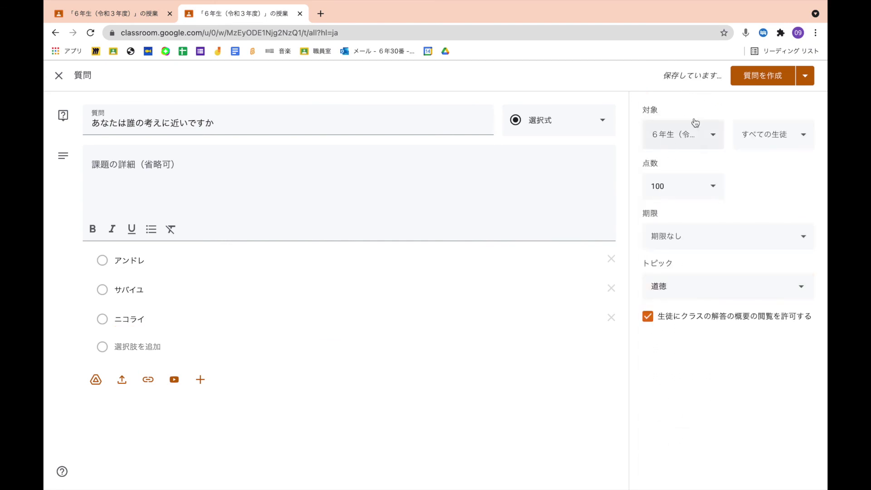
pyautogui.click(805, 76)
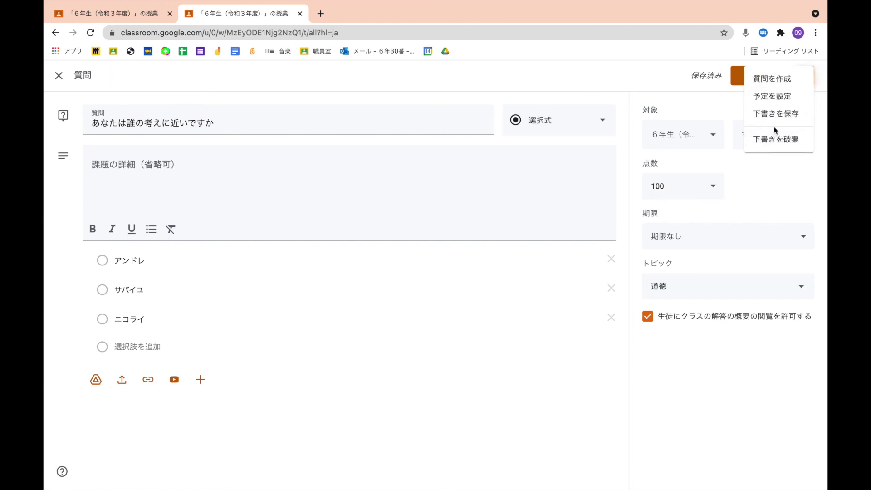
pyautogui.click(794, 114)
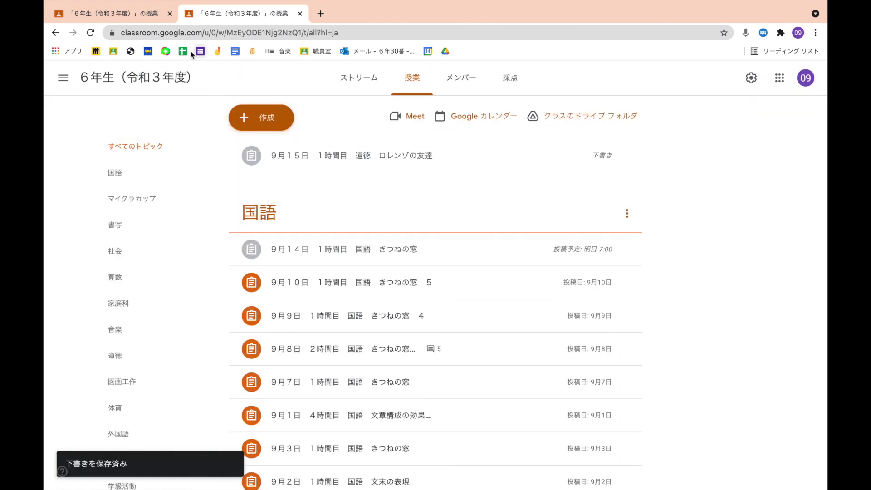
# - Return to the morals assignment and attach the Google Form "９月１５日 道徳の振り返り" from Google Drive
pyautogui.click(135, 15)
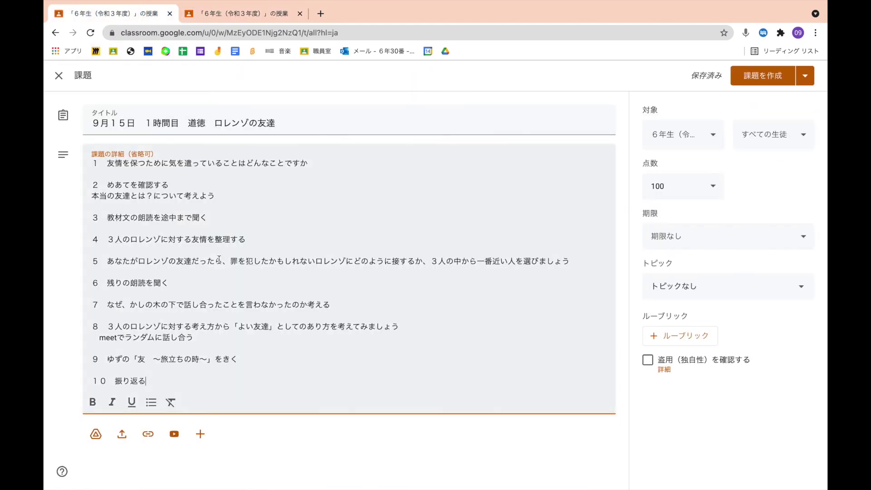
pyautogui.click(96, 434)
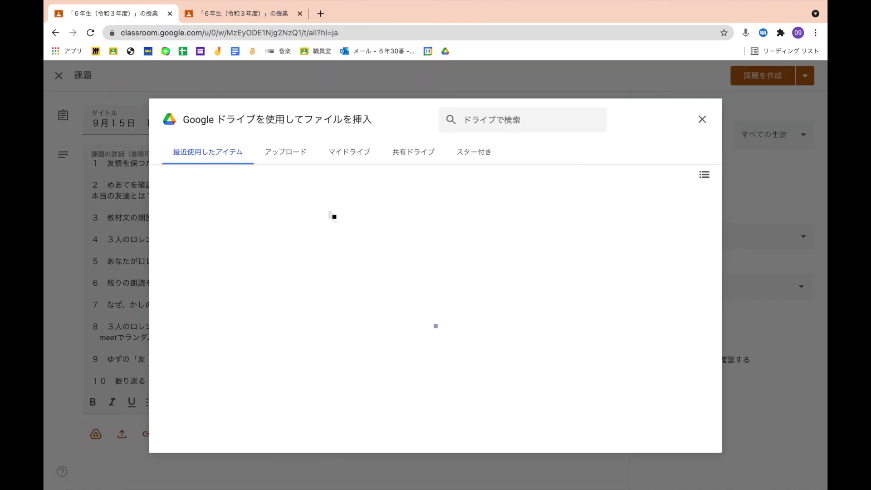
pyautogui.click(267, 258)
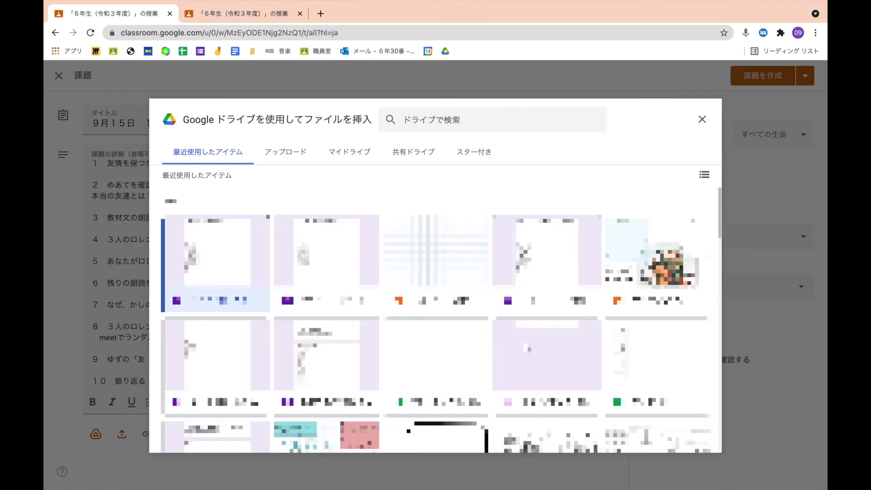
pyautogui.click(696, 438)
# - Set the assignment's topic to 道徳
pyautogui.click(795, 287)
pyautogui.scroll(-5, 704, 249)
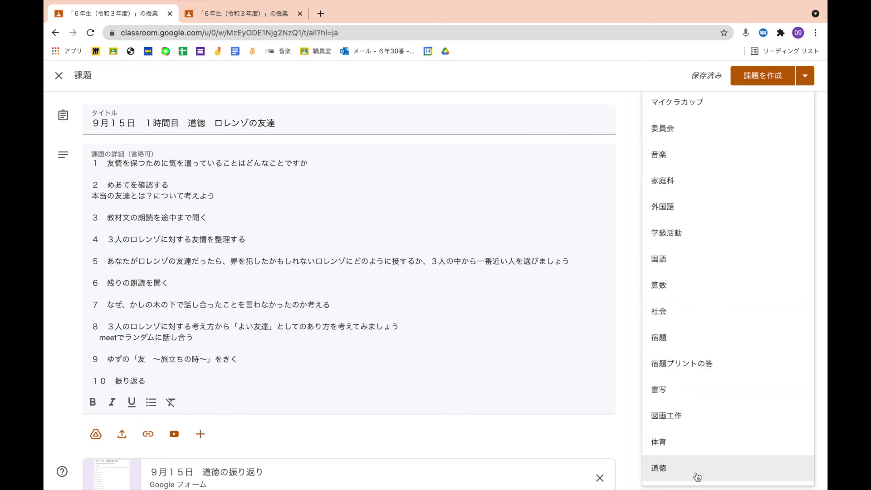
pyautogui.click(695, 469)
# - Schedule the assignment to be posted on 2021/09/15 at 7:00
pyautogui.click(805, 75)
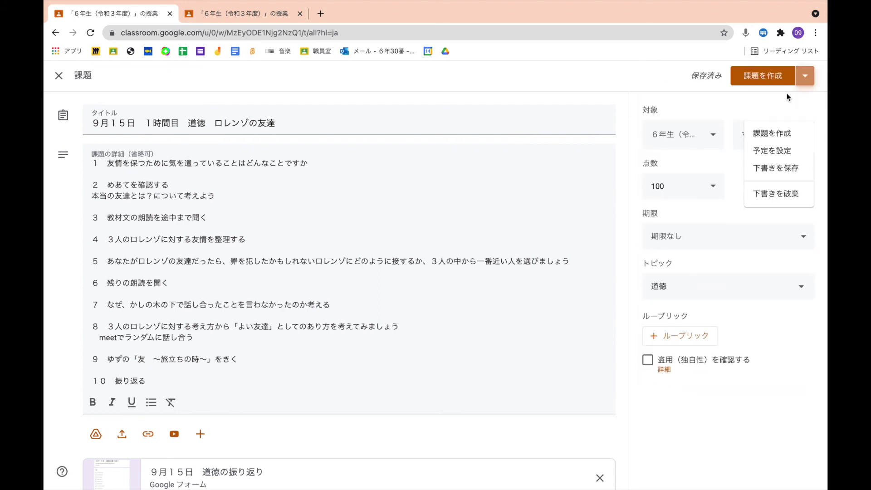
pyautogui.click(780, 152)
pyautogui.click(470, 256)
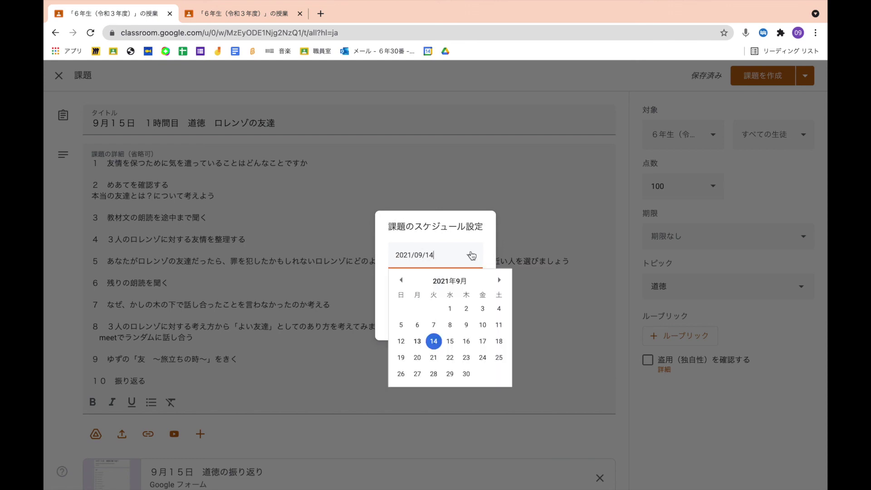
pyautogui.click(453, 343)
pyautogui.click(476, 325)
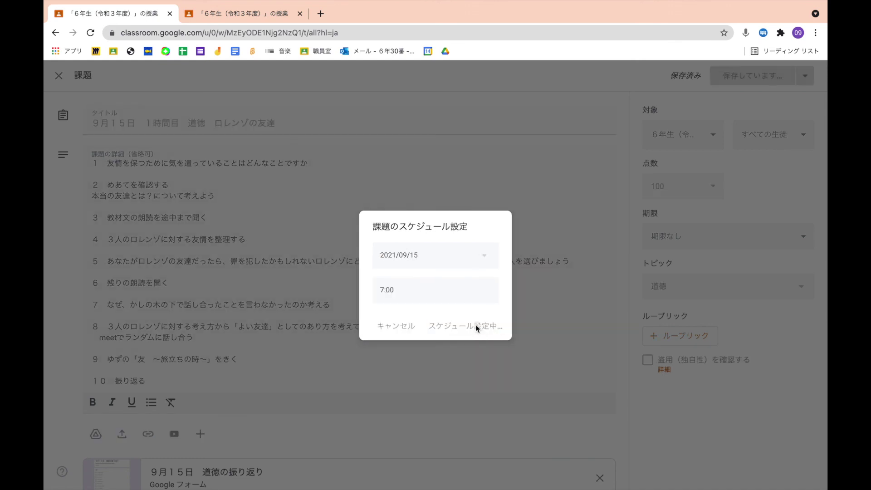